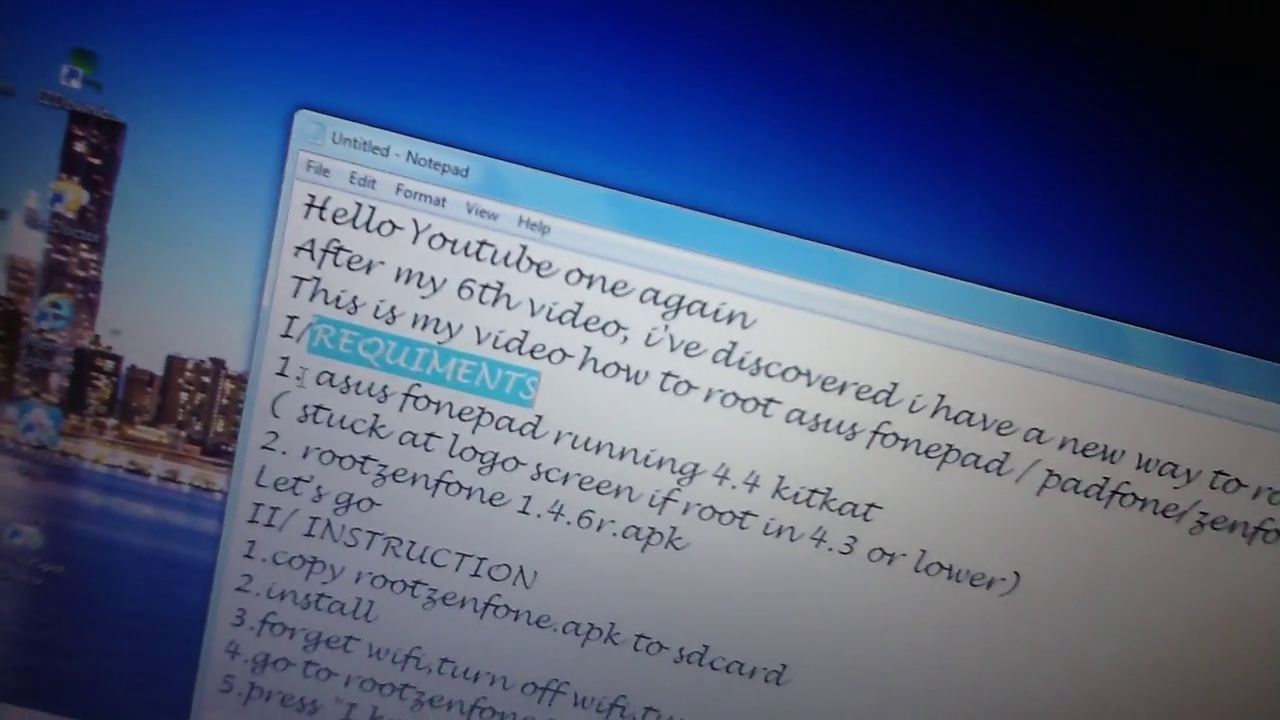
- Highlight the requirements heading in the rooting notes
{"action": "double_click", "coordinate": [380, 385]}
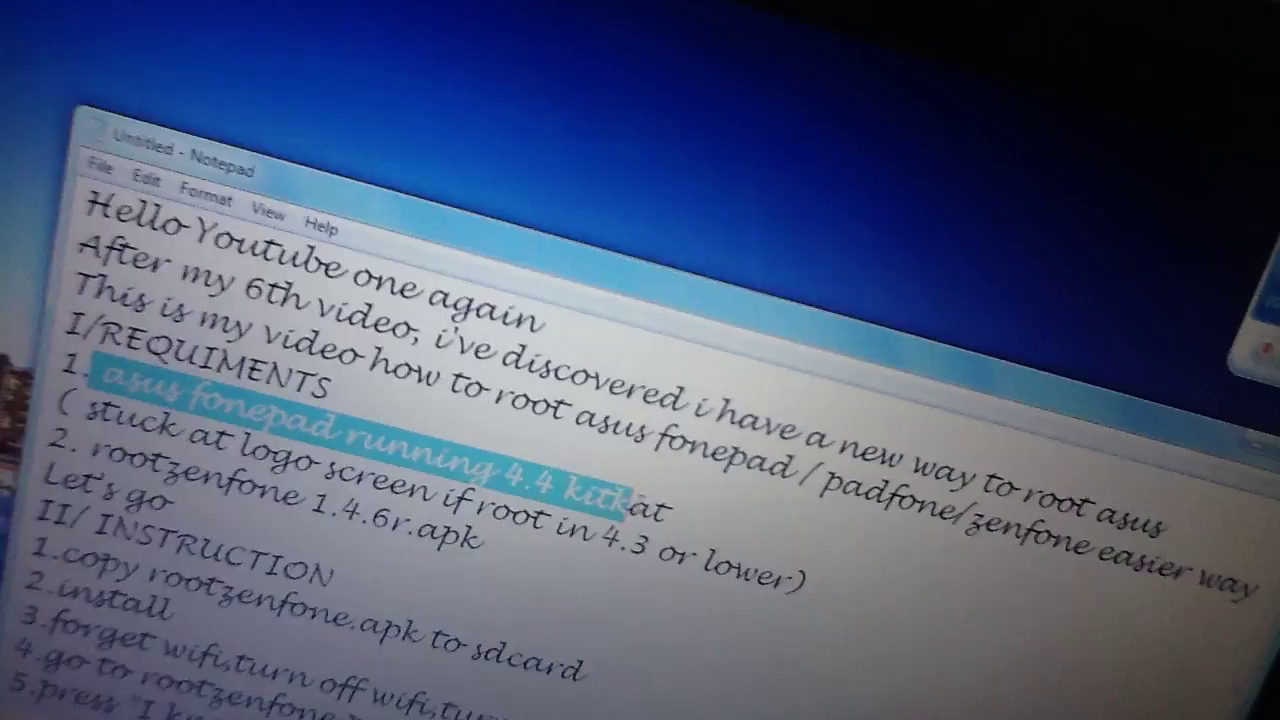